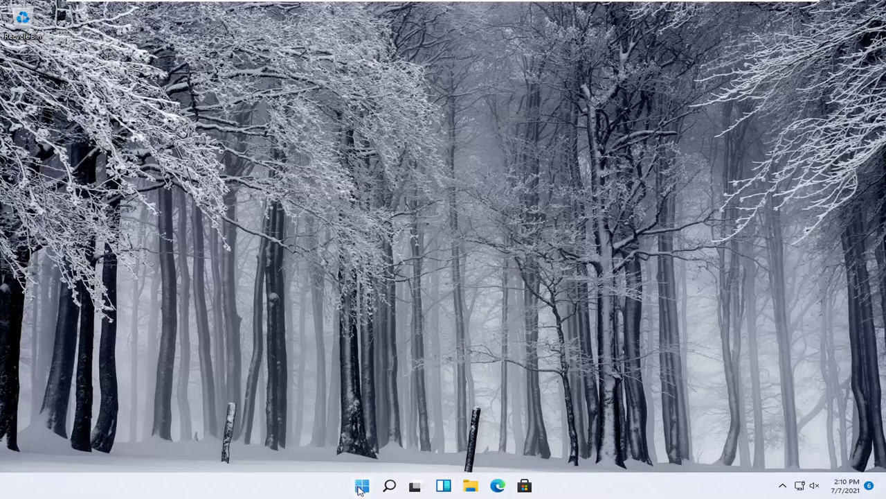
Open Settings and go to Bluetooth & devices > Printers & scanners
right_click(361, 487)
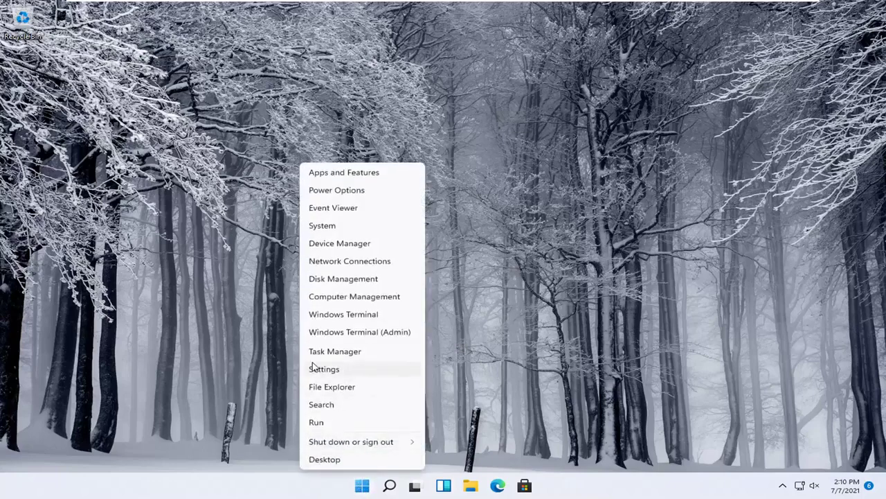
left_click(324, 368)
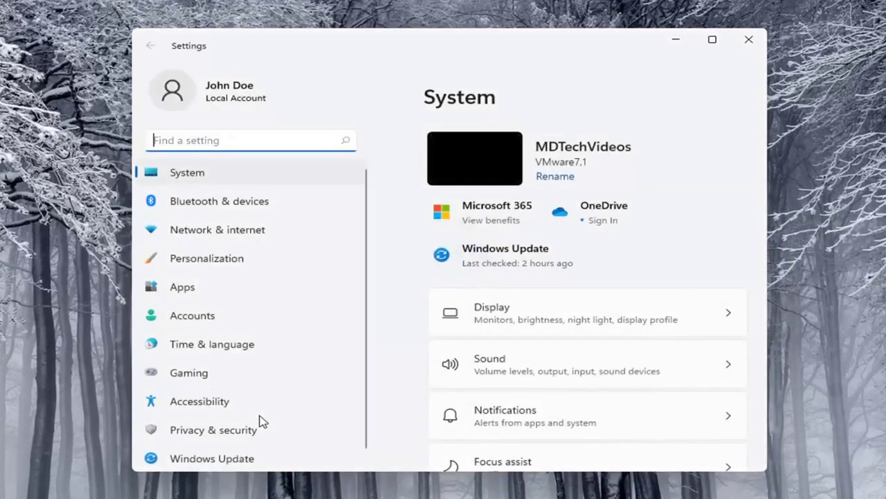
left_click(259, 207)
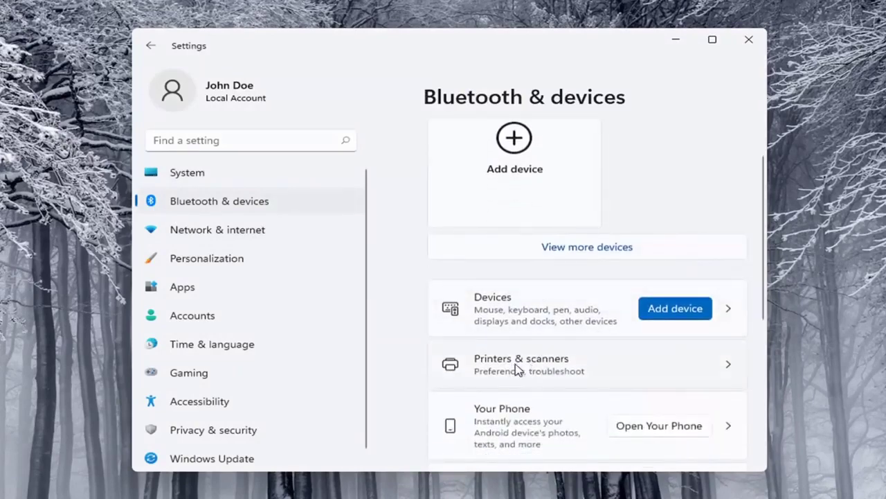
left_click(554, 365)
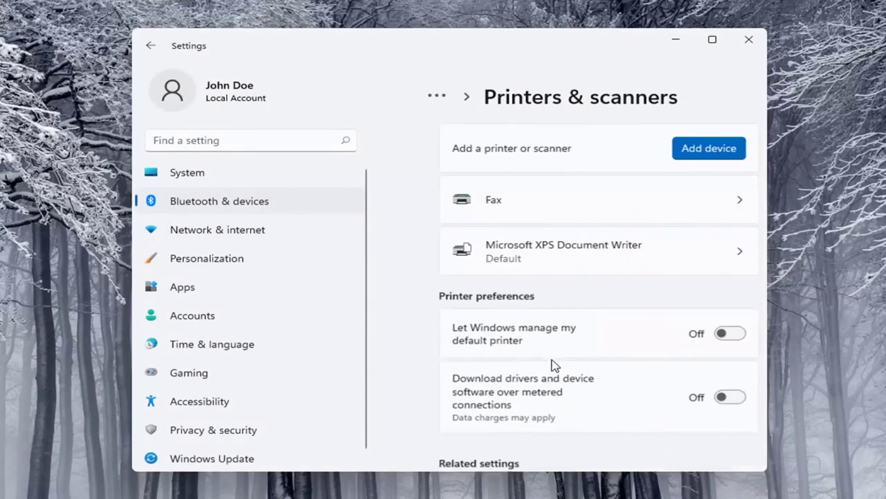
Start adding a printer manually, and move the Add Printer dialog up and right
left_click(683, 154)
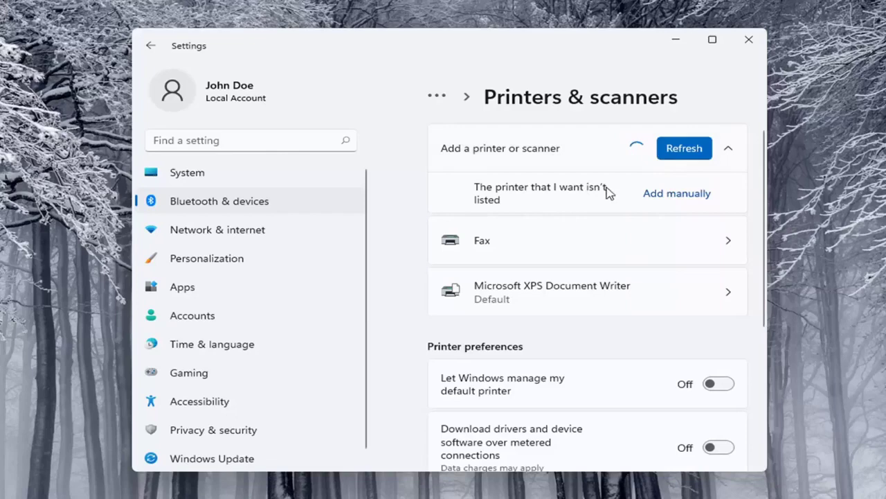
left_click(676, 198)
left_click_drag(386, 142, 450, 107)
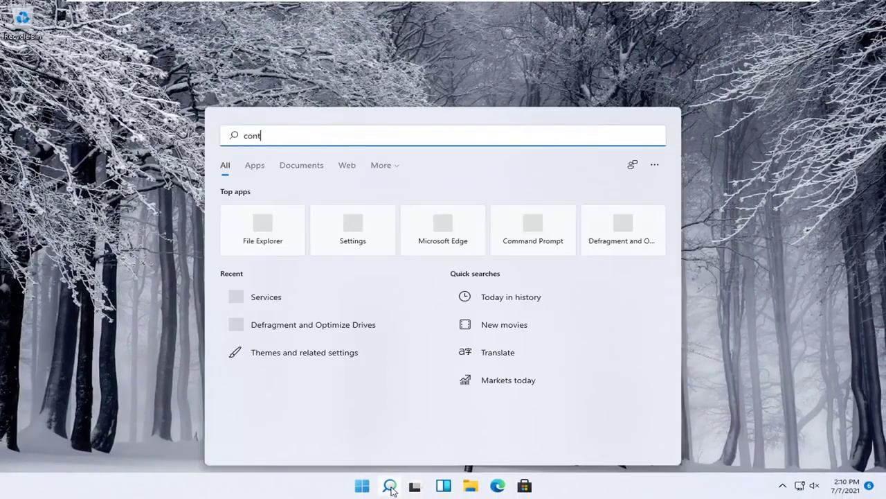
Open Control Panel via search, keep View by Category, then start and cancel an Add a device scan
type("rol panel")
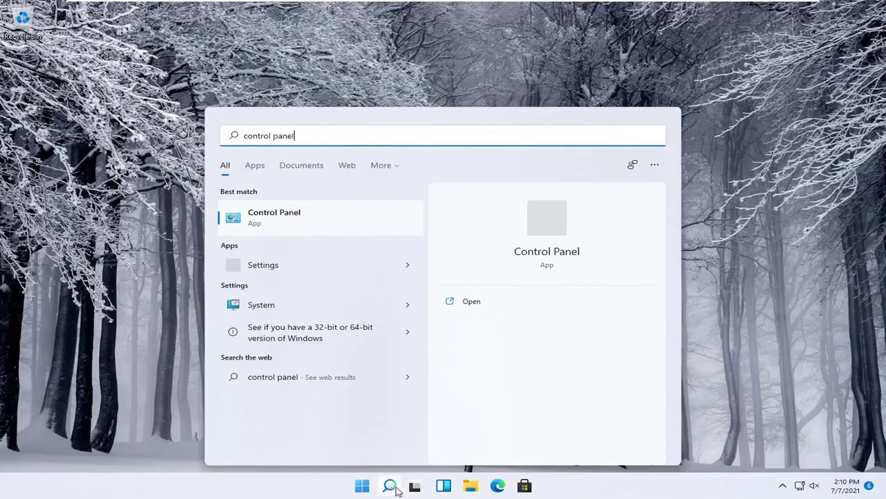
left_click(259, 219)
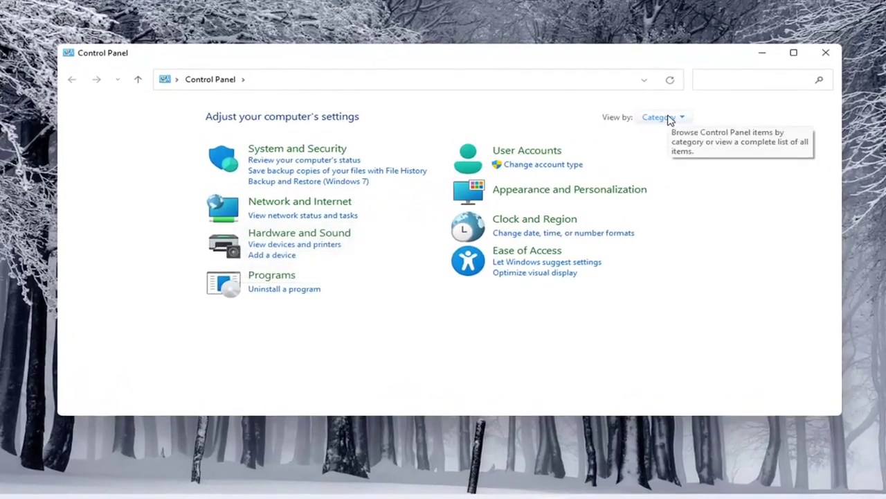
left_click(668, 118)
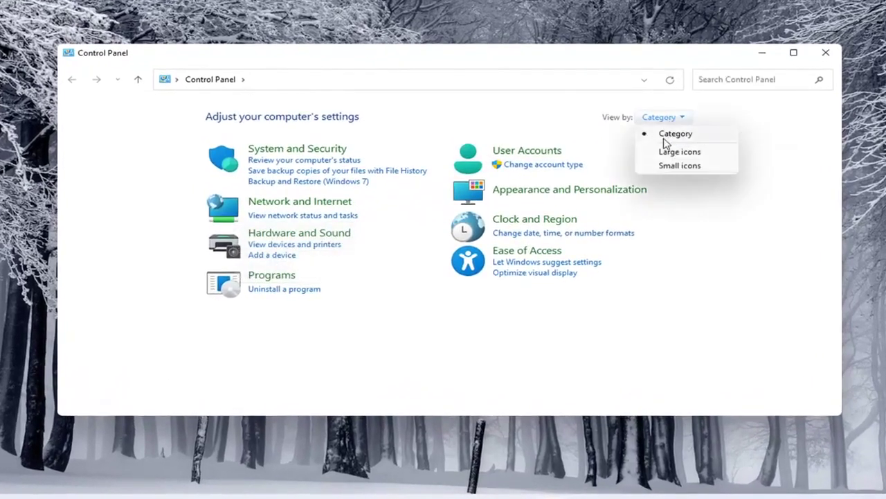
left_click(647, 133)
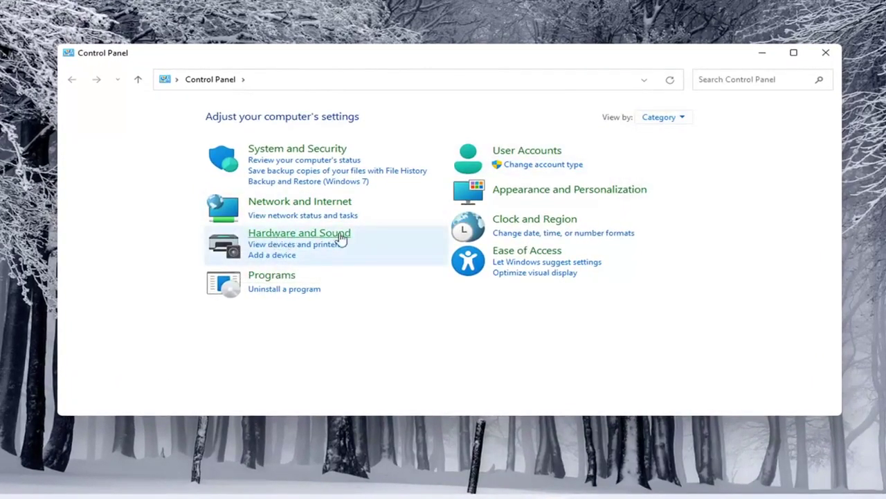
left_click(272, 256)
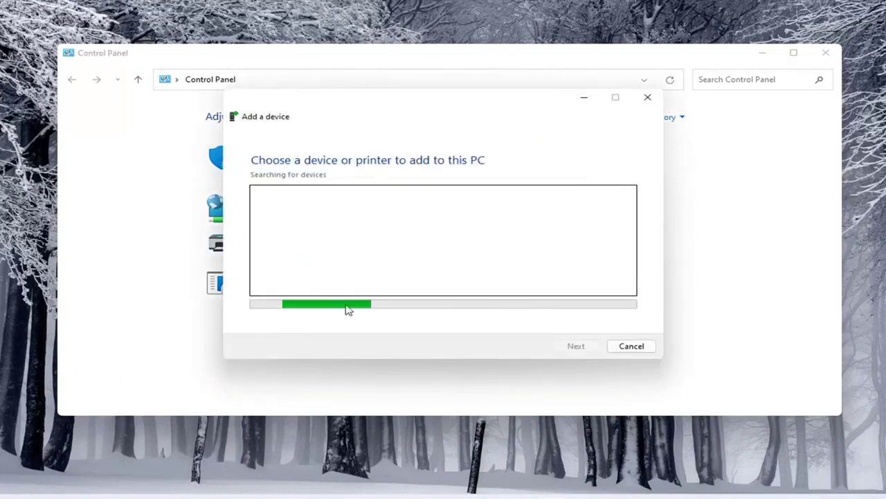
left_click(630, 348)
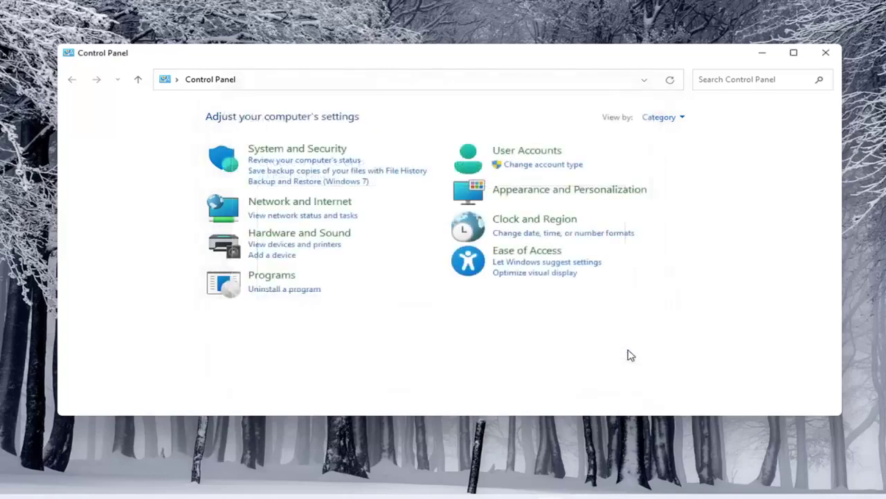
Go to Hardware and Sound > Devices and Printers and start Add a printer
left_click(294, 237)
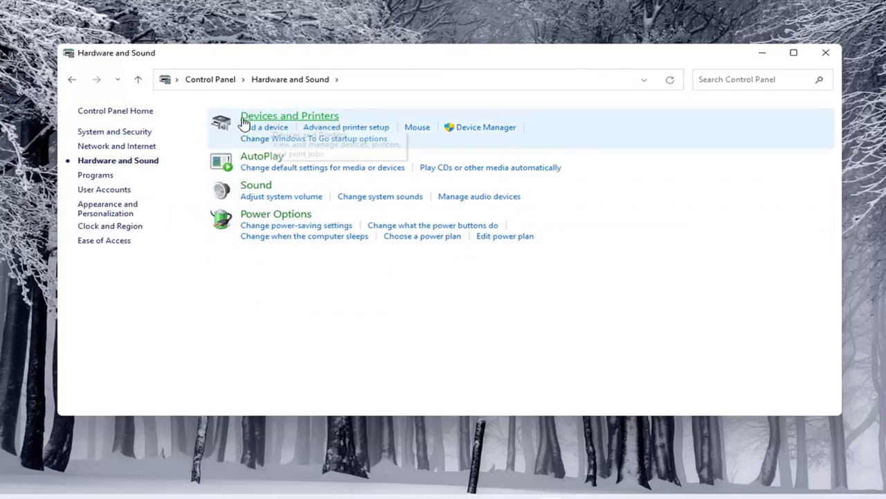
left_click(294, 118)
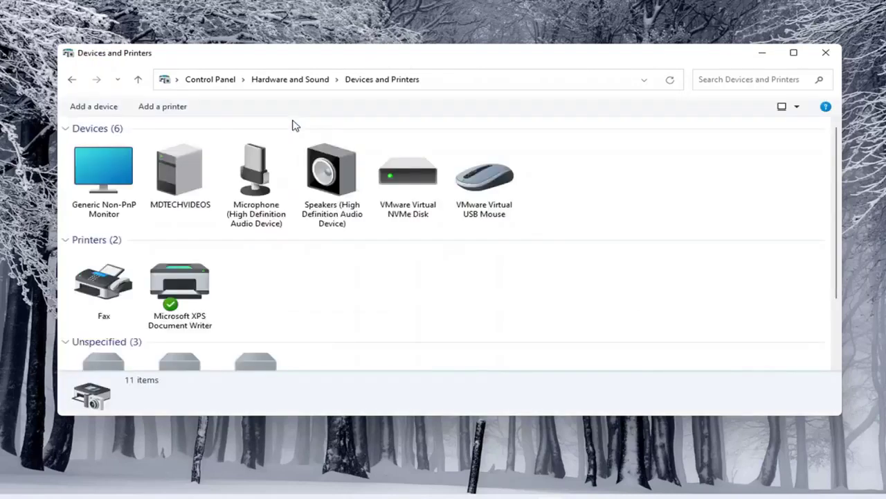
left_click(173, 109)
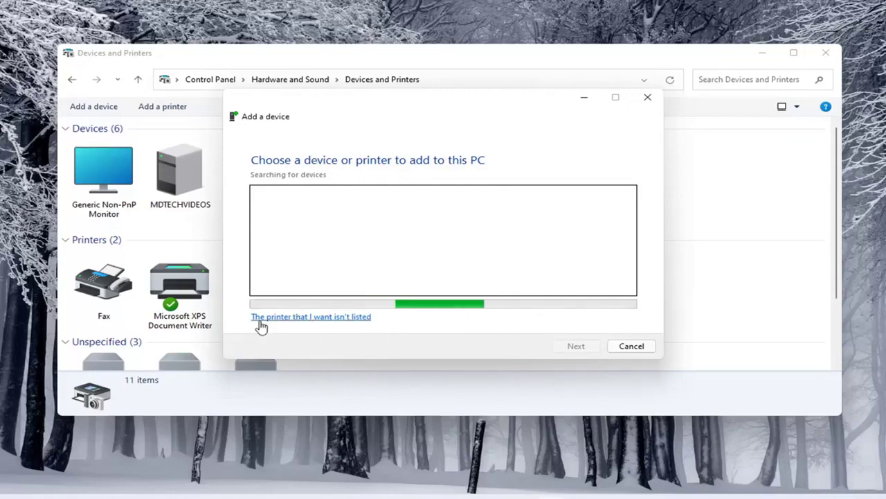
Choose 'The printer that I want isn't listed' and nudge the Add Printer window
left_click(317, 318)
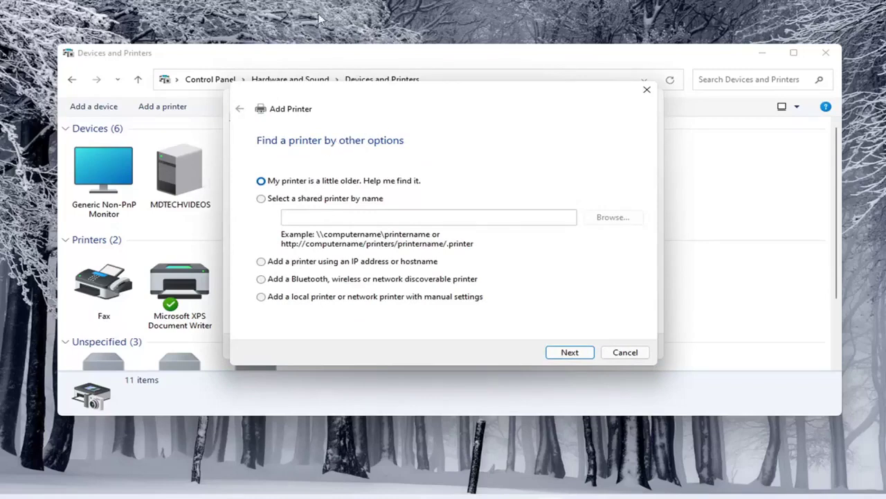
mouse_move(373, 88)
left_mouse_down()
mouse_move(360, 99)
mouse_move(372, 100)
left_mouse_up()
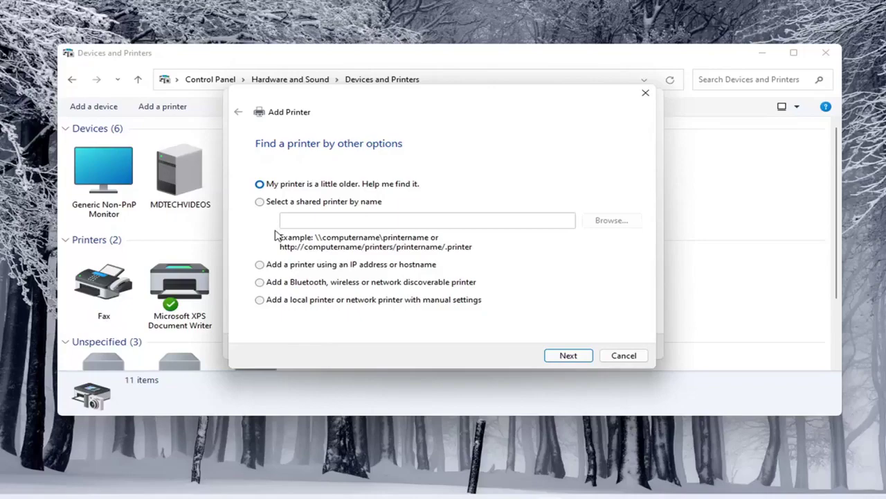
Close the Add Printer wizard, the Add a device dialog and Devices and Printers
left_click(644, 95)
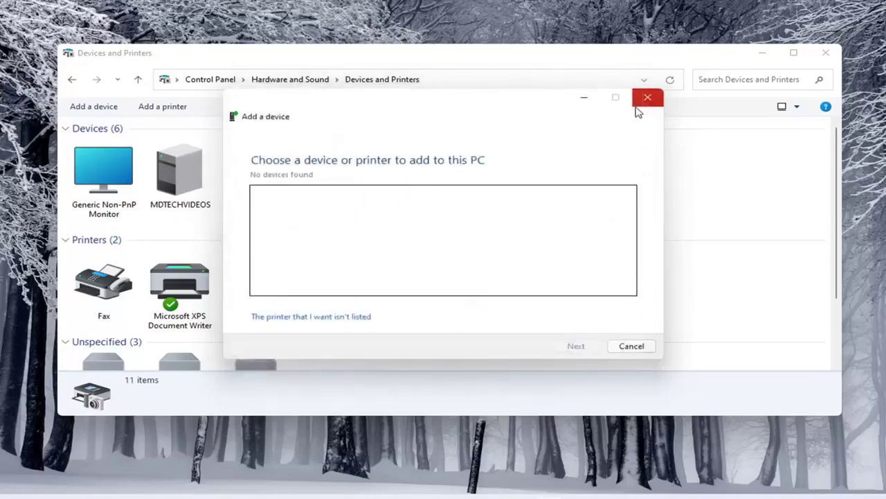
left_click(638, 111)
left_click(801, 67)
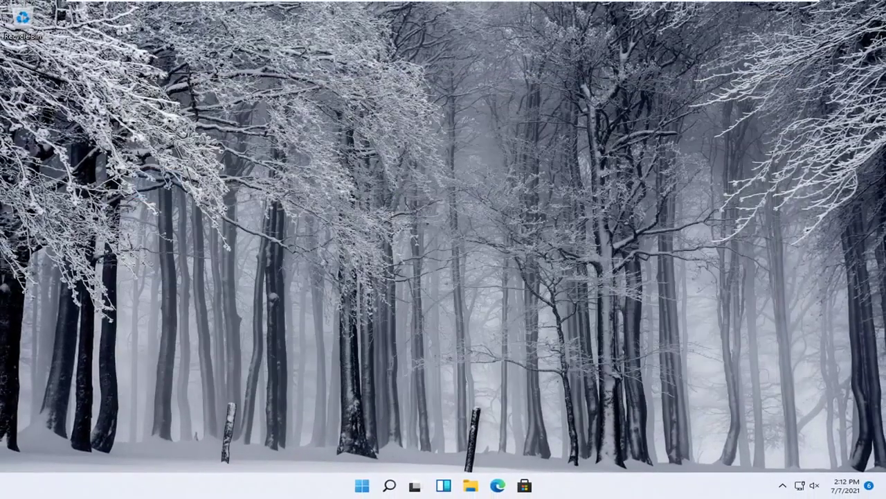